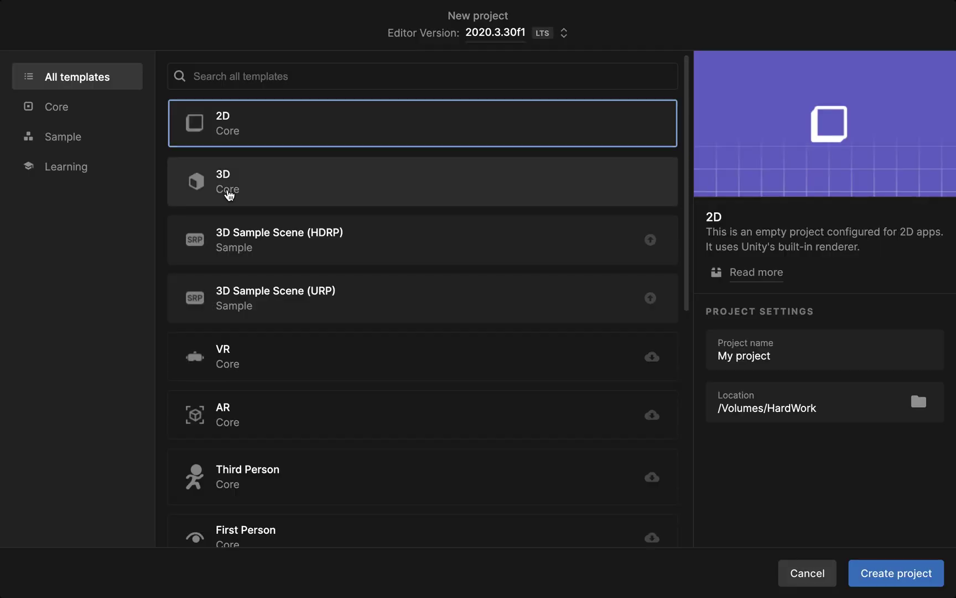
- Choose the 3D Core template for the new RagdollsGoBruh project
left_click(229, 188)
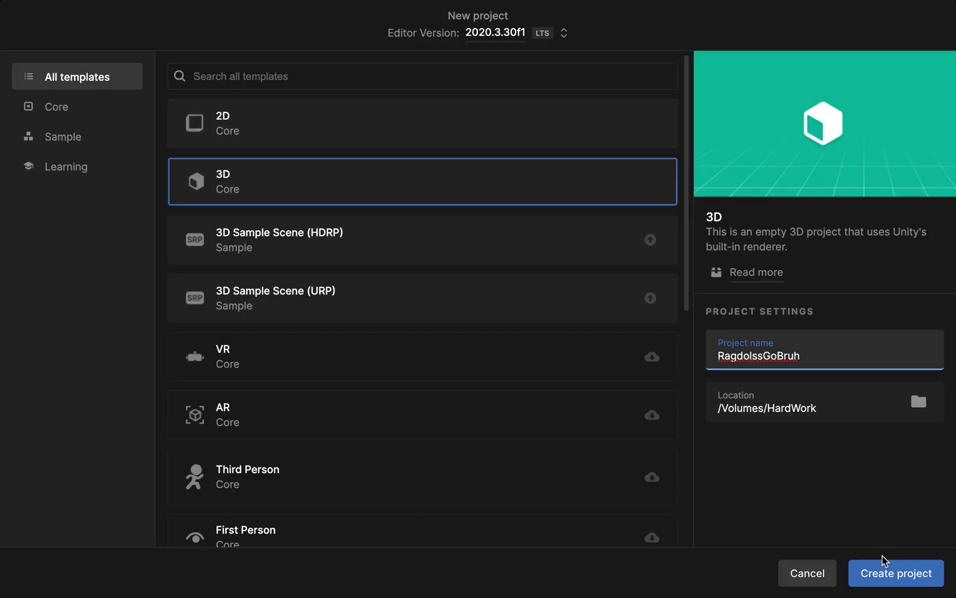
- Create the RagdollsGoBruh 3D project in /Volumes/HardWork
left_click(910, 579)
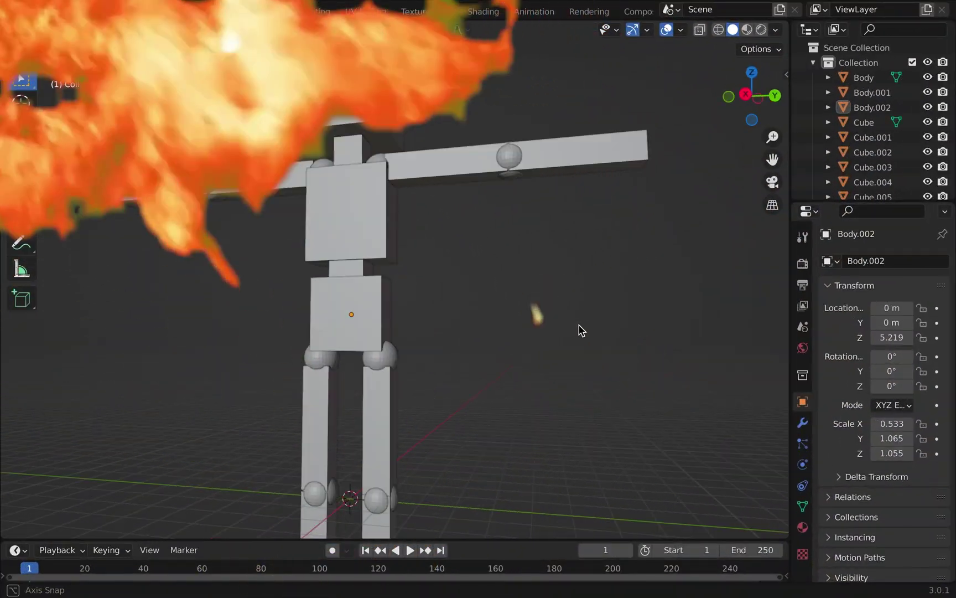
- Orbit and zoom around the blocky humanoid character to inspect it
scroll(579, 331, "down", 5)
scroll(593, 330, "up", 5)
middle_click_drag(474, 303, 535, 347)
scroll(536, 348, "up", 2)
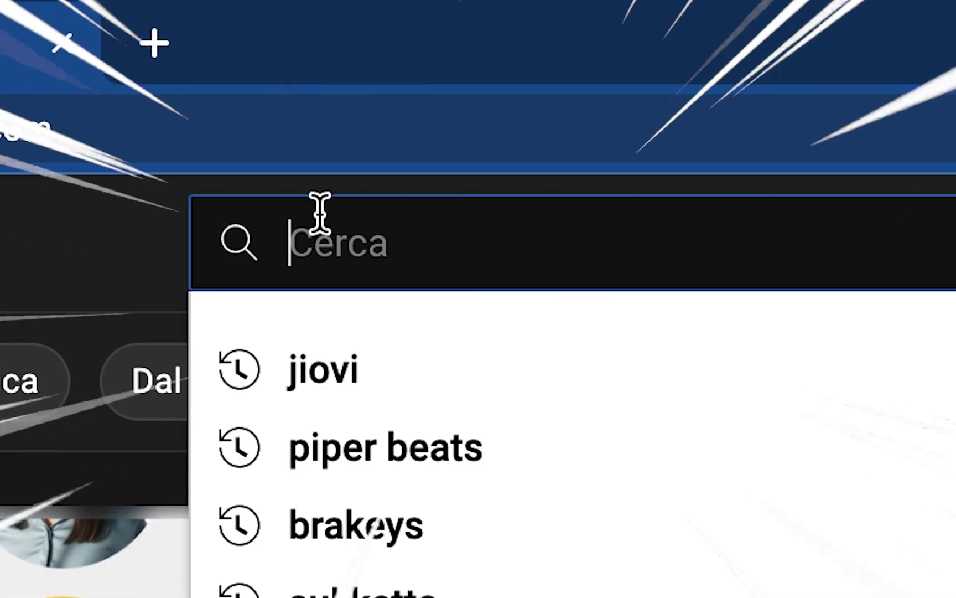
- Search for a tutorial channel and subscribe to it, then cancel the bone rotation
type("Jiovi")
key("Return")
left_click(288, 358)
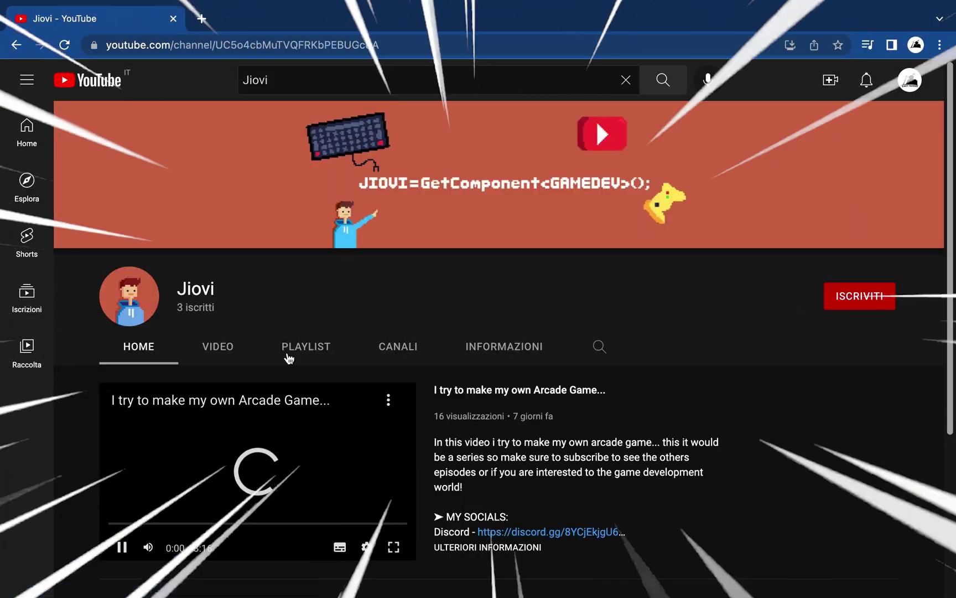
left_click(870, 299)
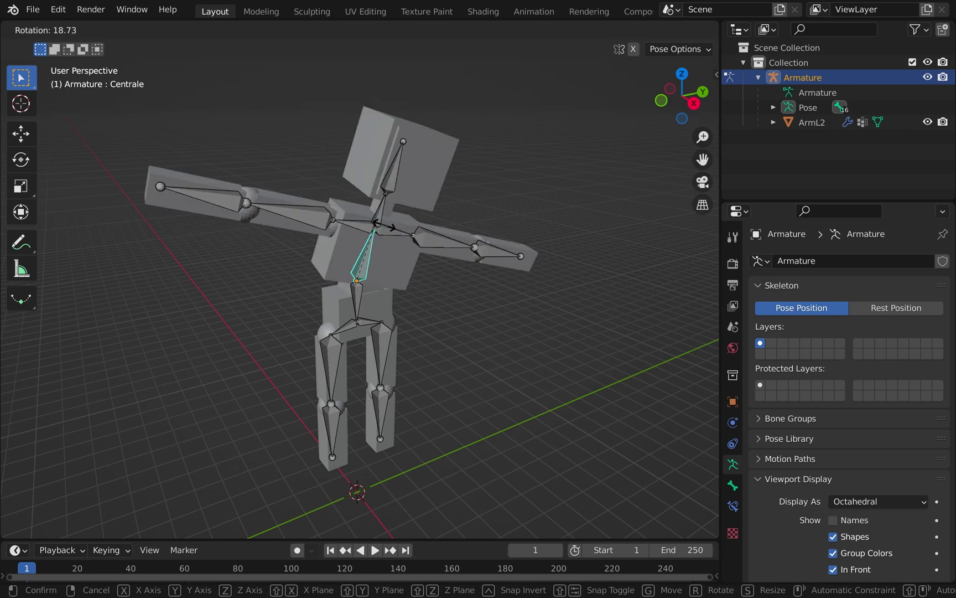
right_click(344, 288)
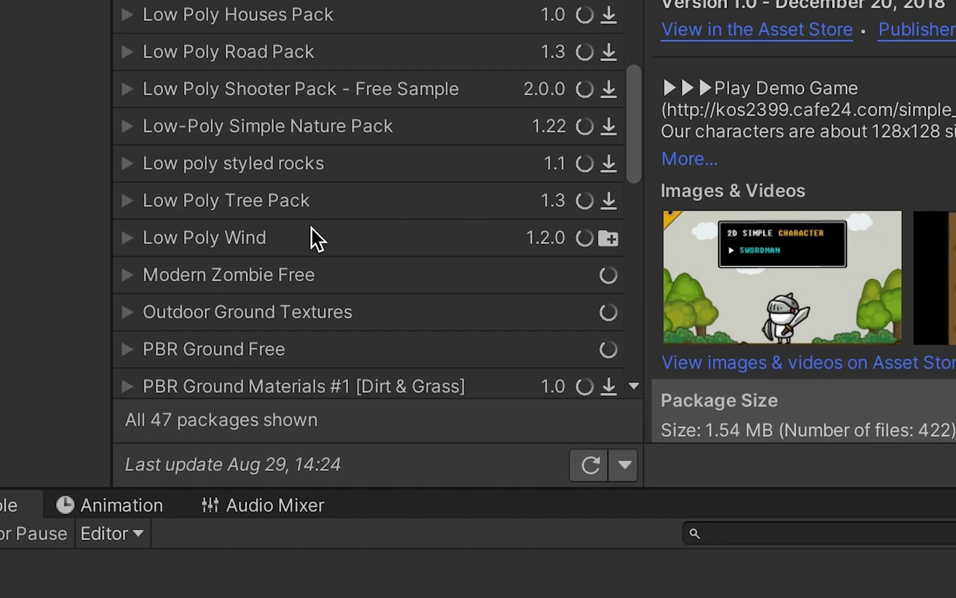
- Bring in the Low Poly Wind package and preview the forest through the game camera
left_click(303, 237)
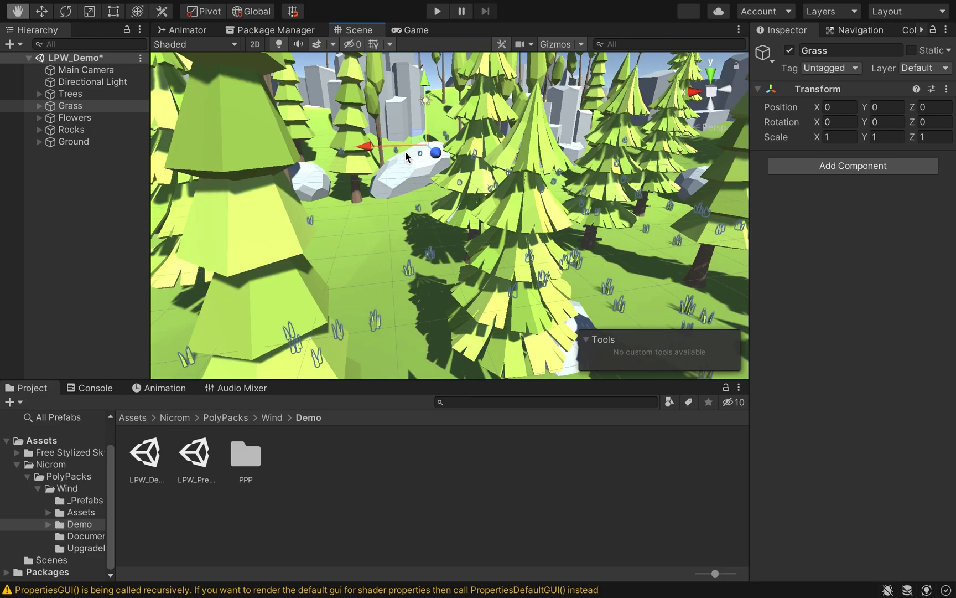
left_click(416, 30)
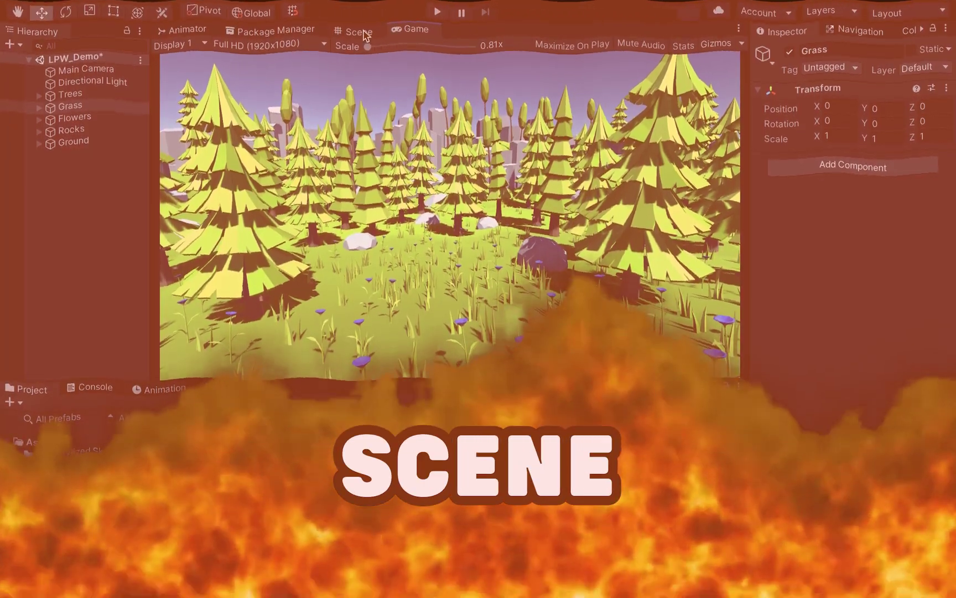
left_click(359, 30)
right_click_drag(457, 271, 432, 259)
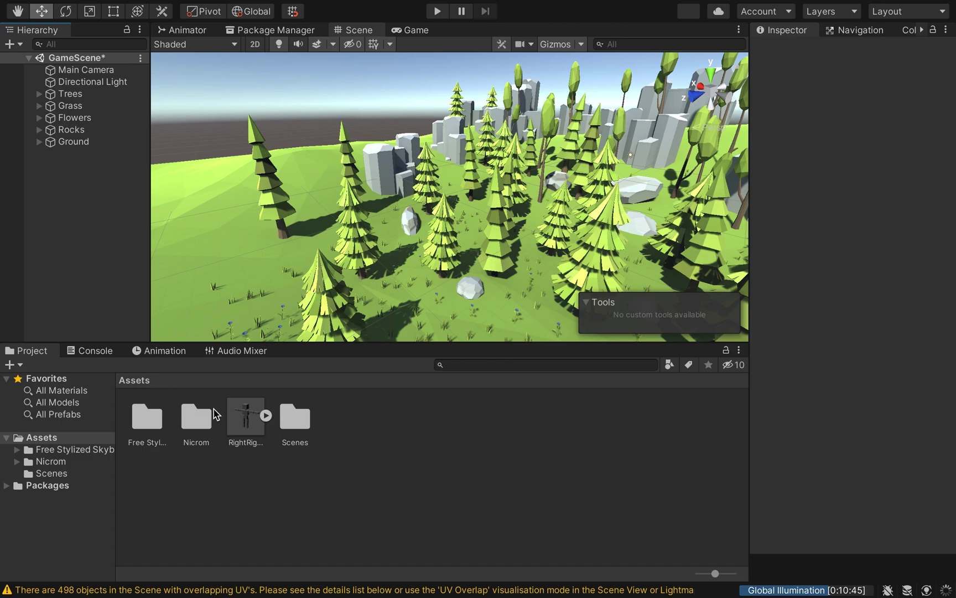
- Expand the character model asset to see its parts and search 'HOWWW TO MAKE A RAGDOO'
left_click(266, 415)
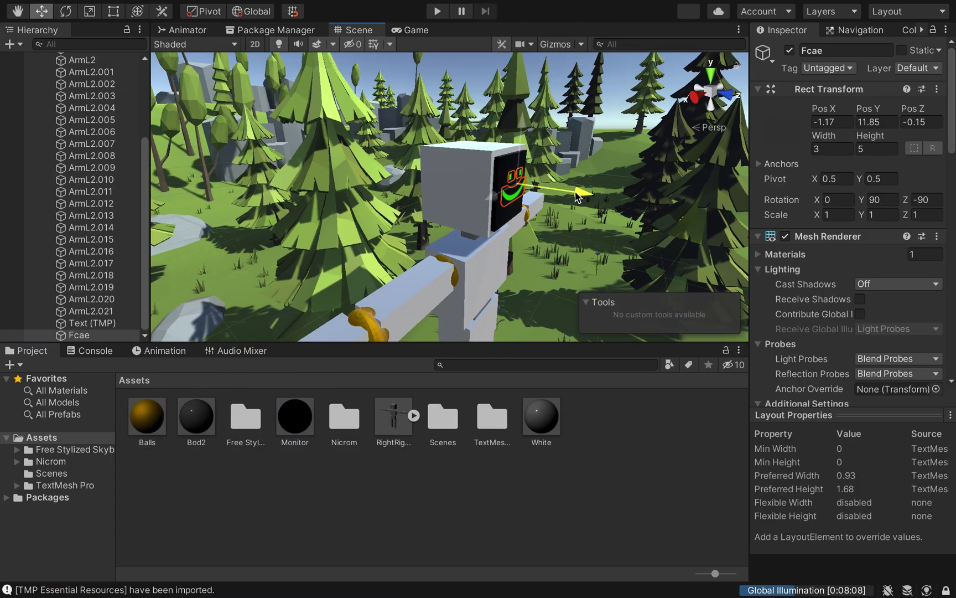
scroll(579, 196, "down", 3)
middle_click_drag(579, 196, 452, 192)
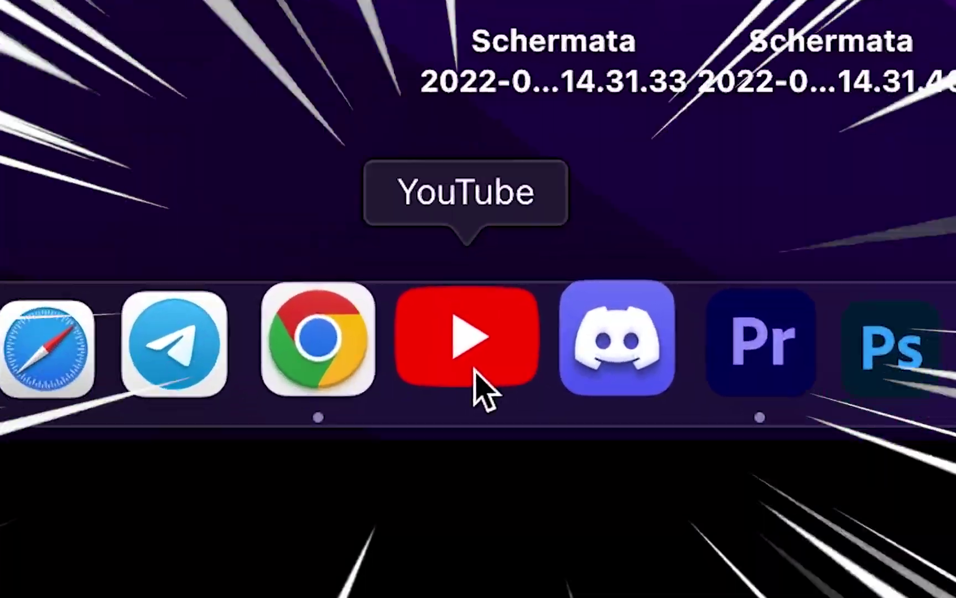
type("HOWWW TO MAKE A ")
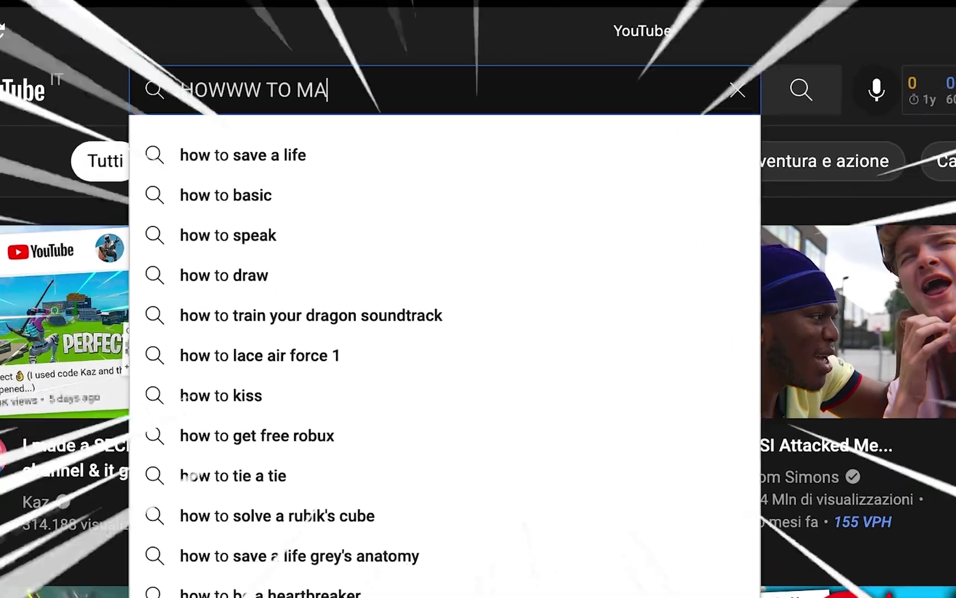
type("RAGDOO")
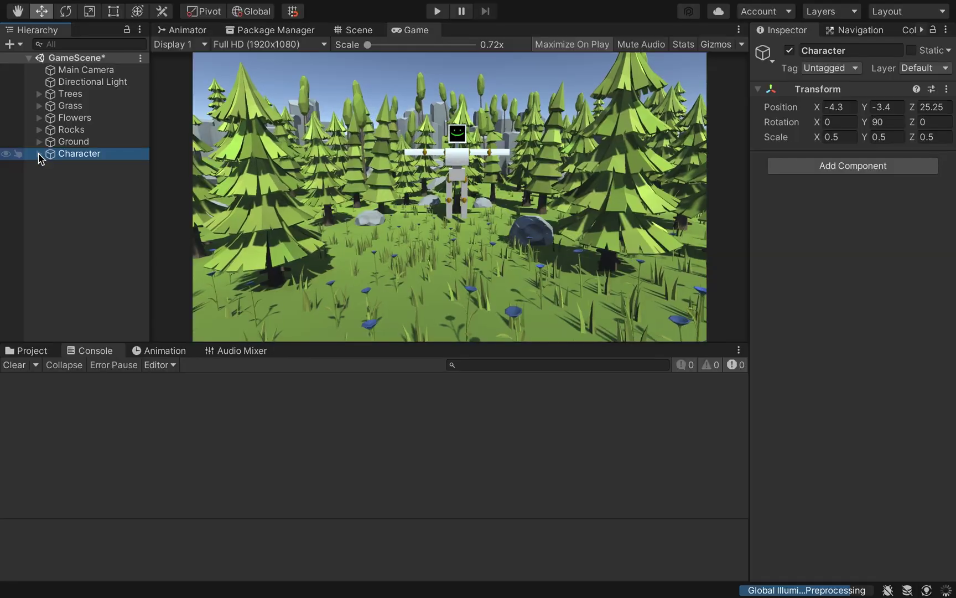
right_click(59, 186)
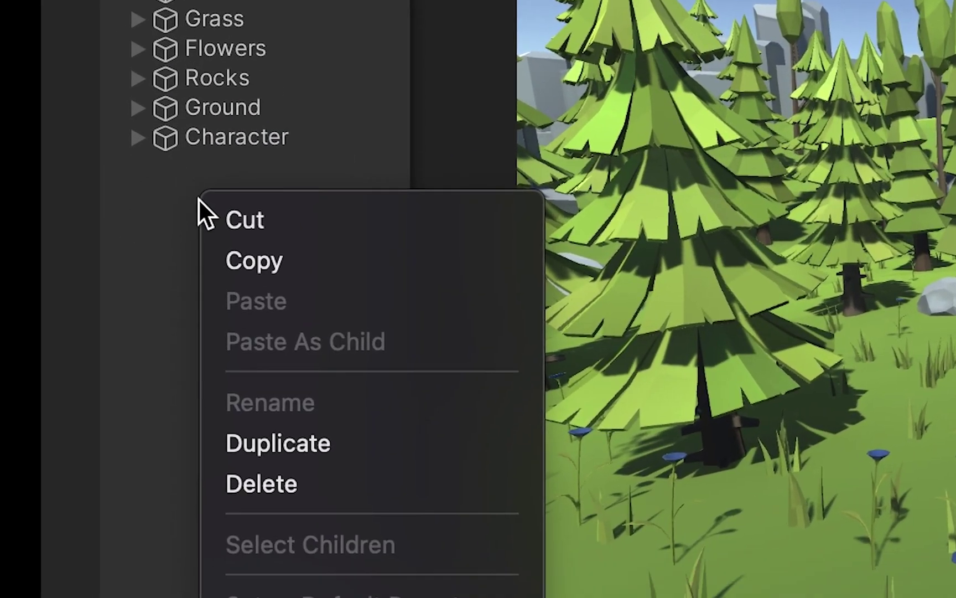
- Start the Ragdoll wizard and assign GambaSinistra1 as the left hip
mouse_move(454, 355)
left_click(388, 387)
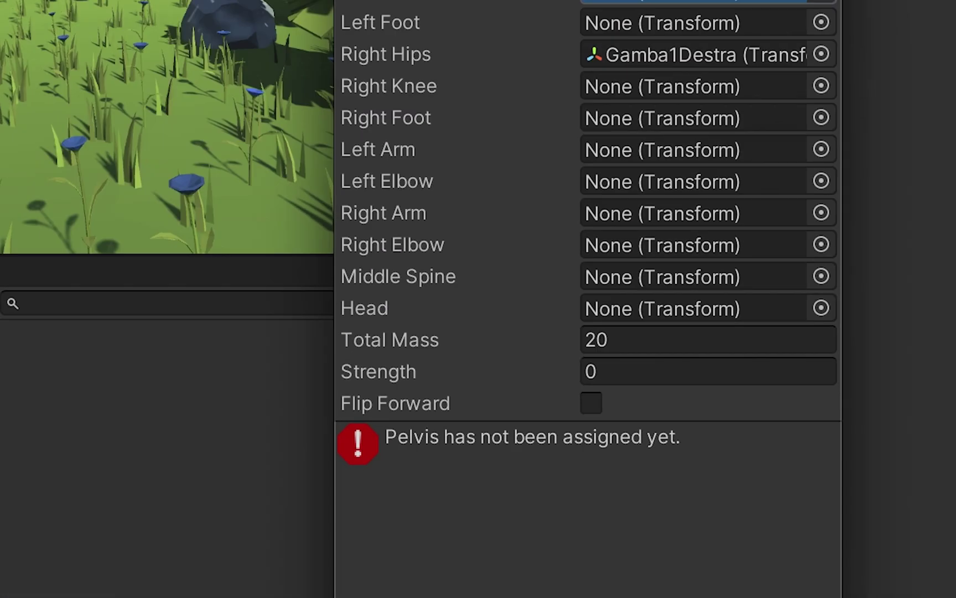
left_click_drag(133, 167, 746, 208)
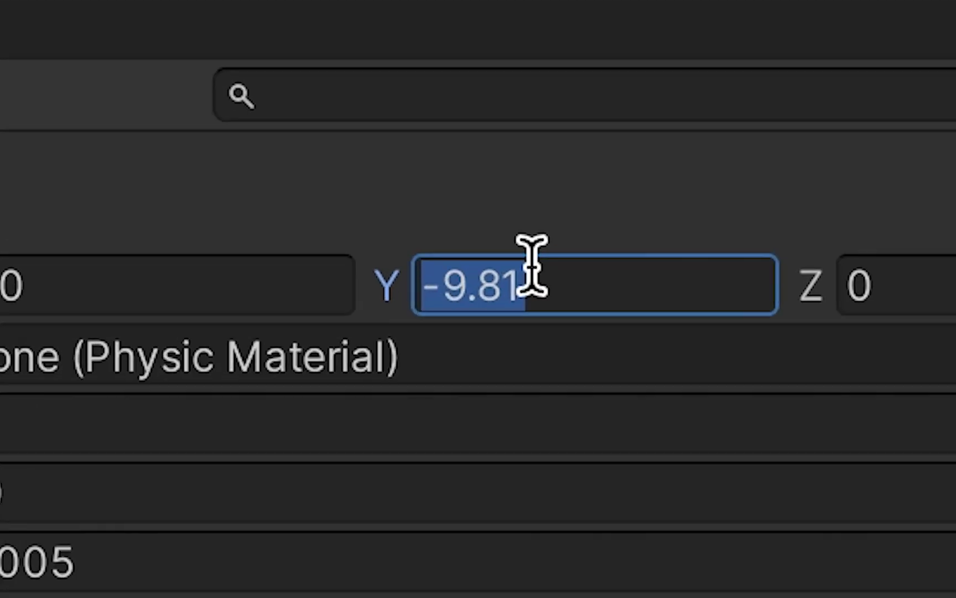
- Set Gravity Y to 0, then duplicate the cannon's Cylinder.002 wheel in top view
type("0")
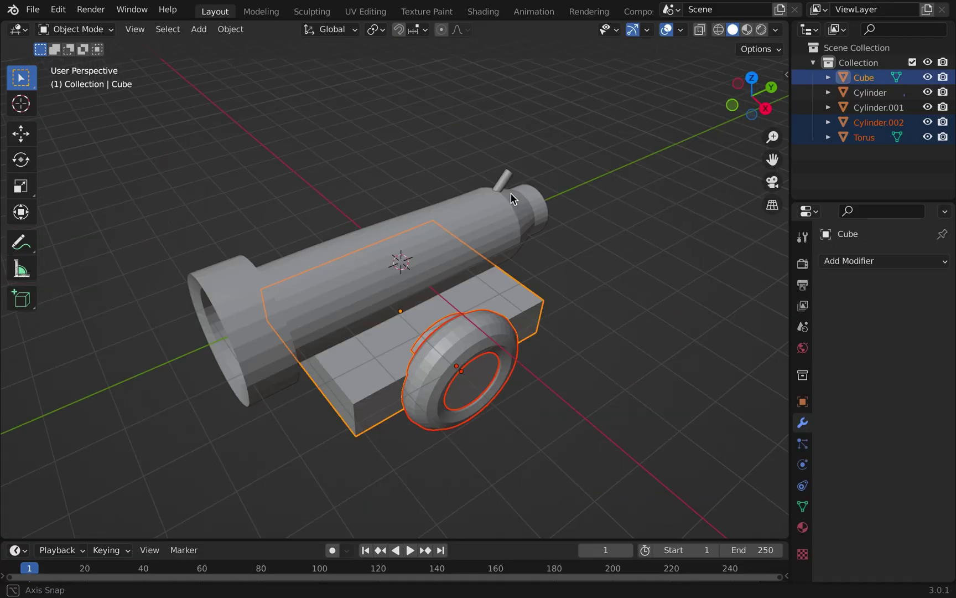
left_click(559, 365)
middle_click_drag(719, 414, 668, 161)
key("KP_7")
key("shift+d")
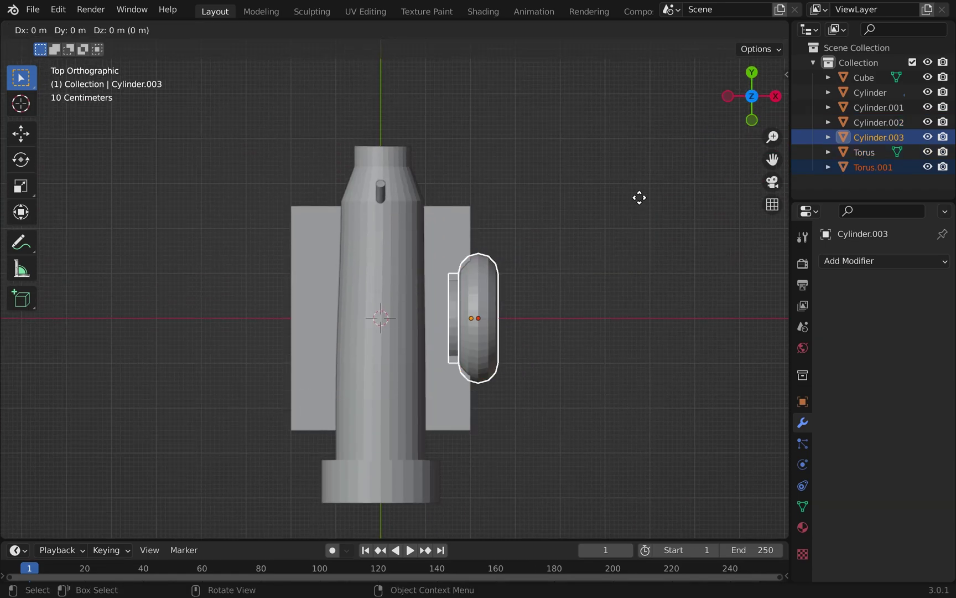
- Place the duplicated wheel on the cannon's far side and drag the cannon into the forest scene
left_click(461, 237)
middle_click_drag(460, 237, 124, 331)
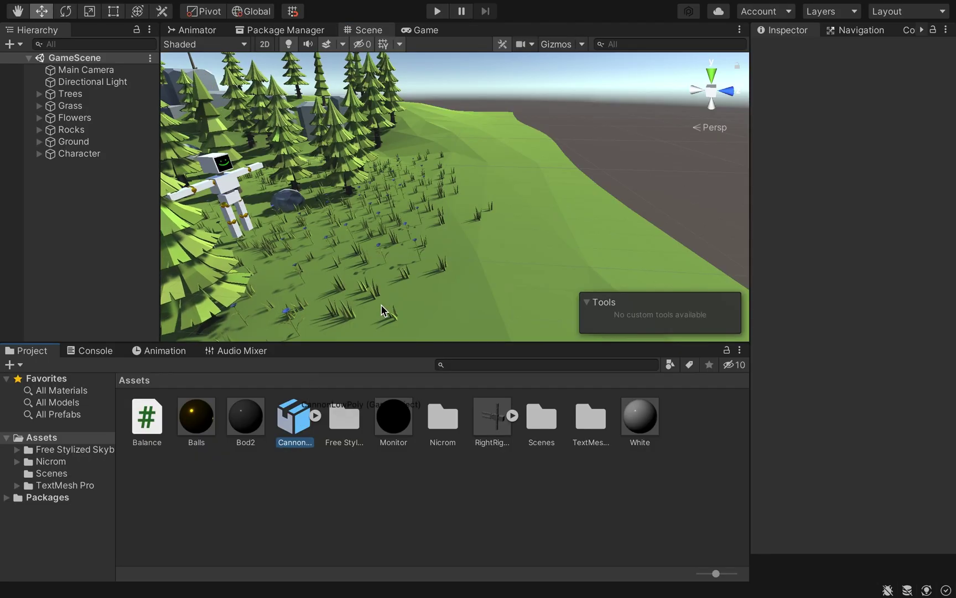
left_click_drag(295, 426, 459, 242)
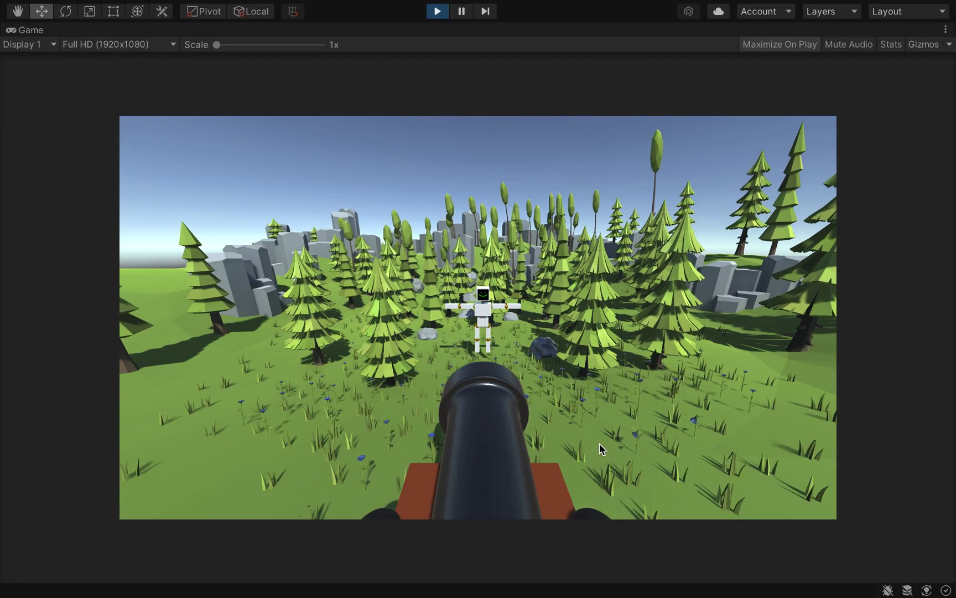
- Test-fire cannonballs at the robot ragdoll, restarting the game to reset it
left_click(599, 443)
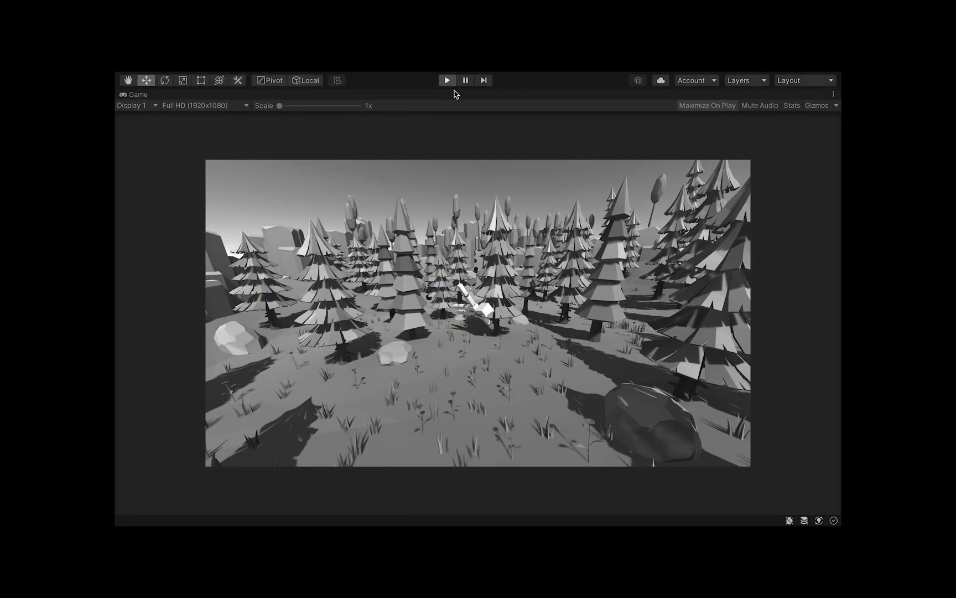
left_click(447, 80)
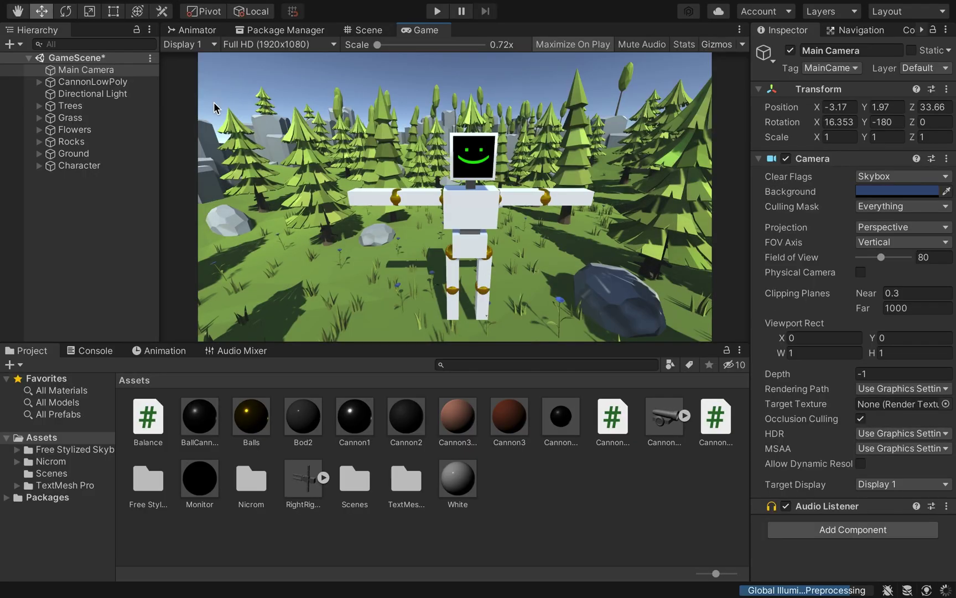
left_click(348, 32)
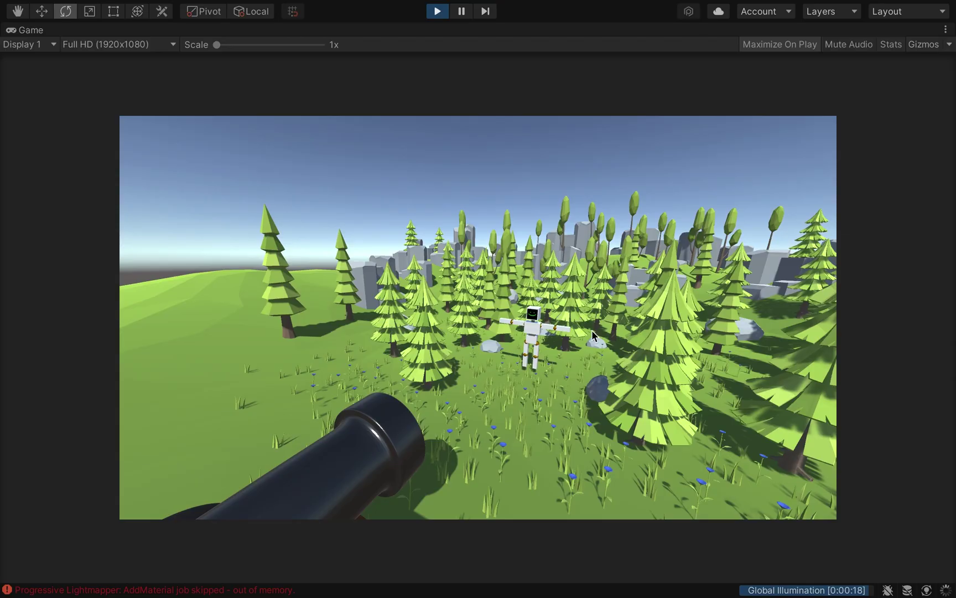
left_click(632, 332)
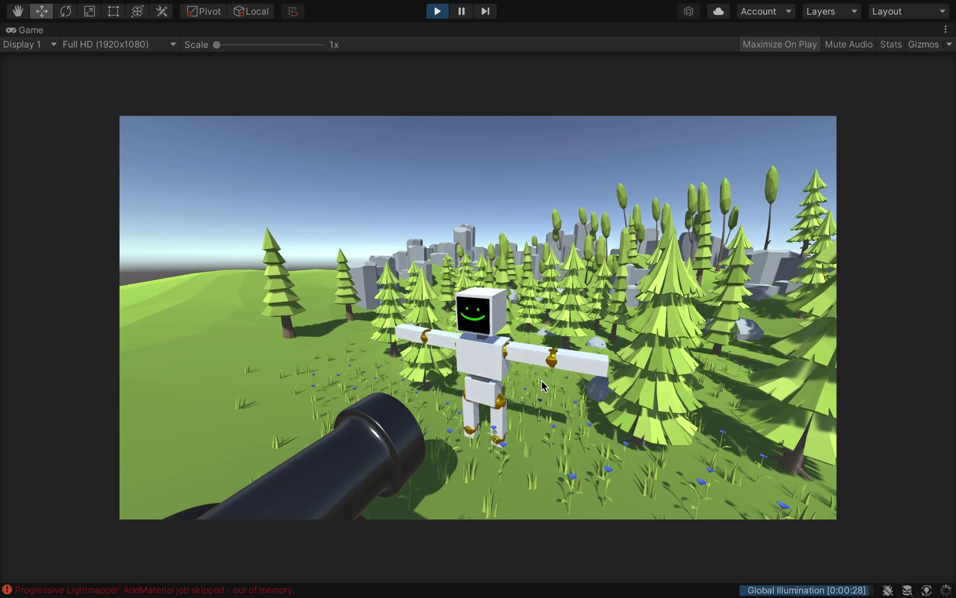
left_click(598, 407)
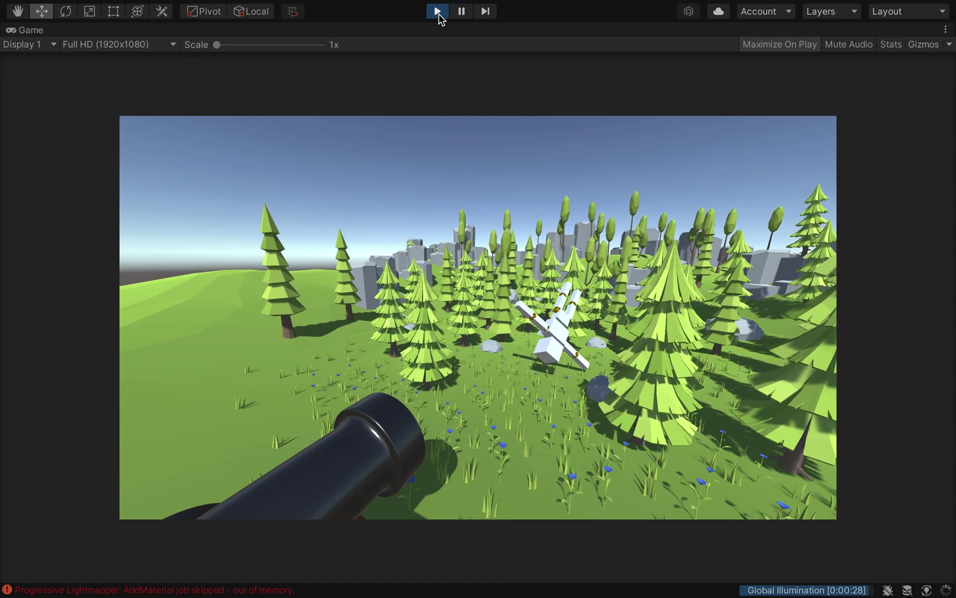
left_click(609, 410)
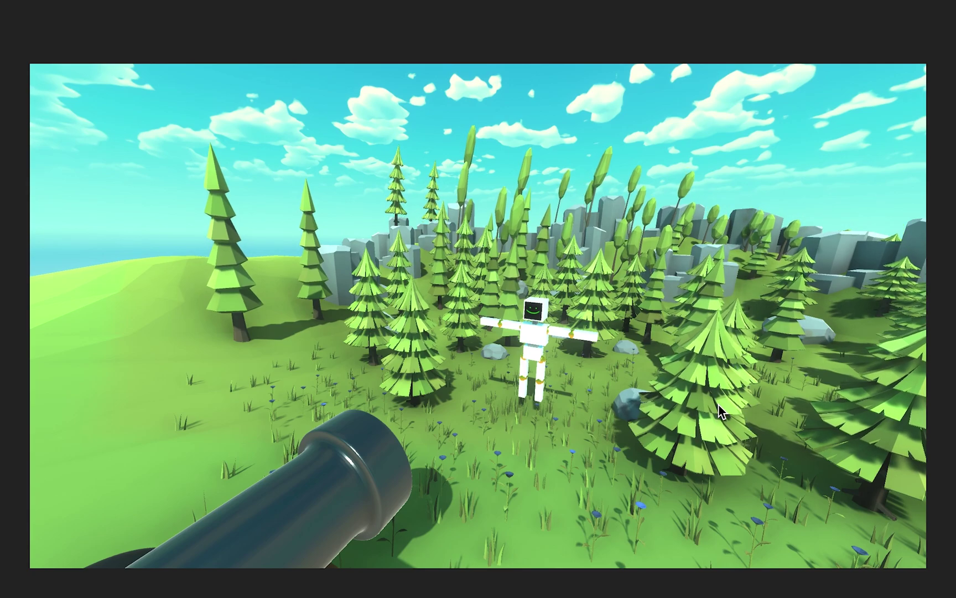
- Fire the cannon three times, showing the muzzle burst and knocking the robot flat
left_click(721, 412)
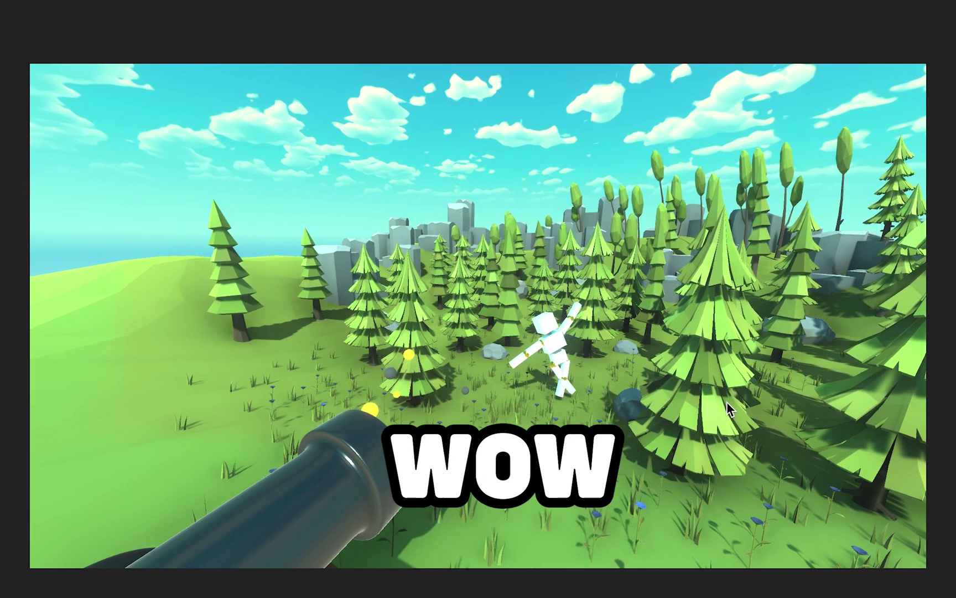
left_click(721, 413)
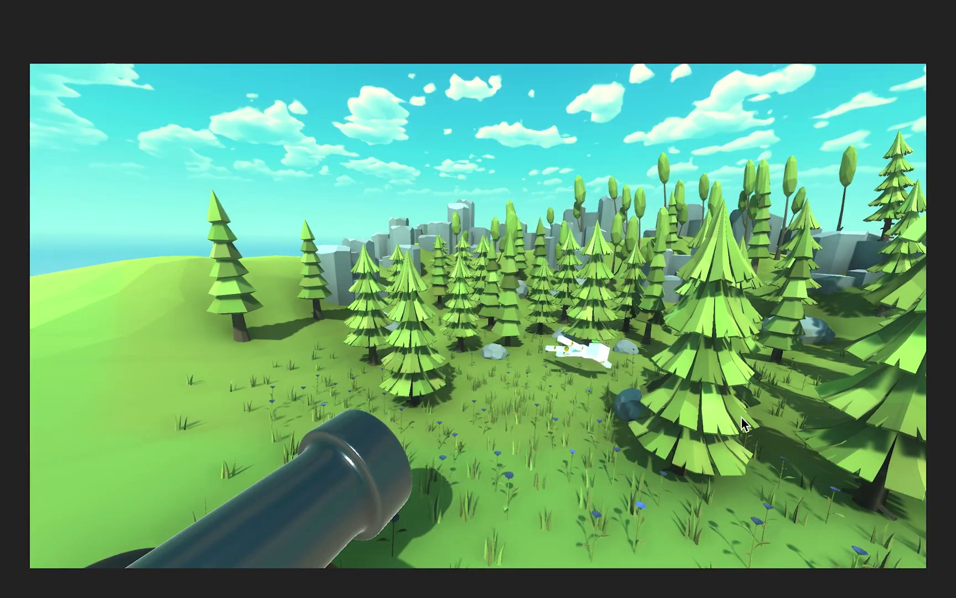
left_click(742, 419)
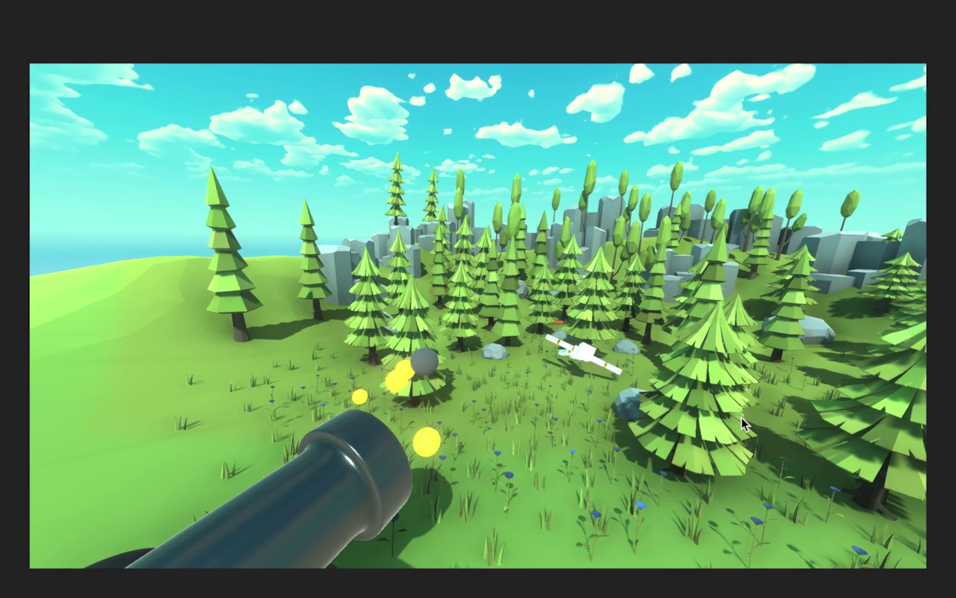